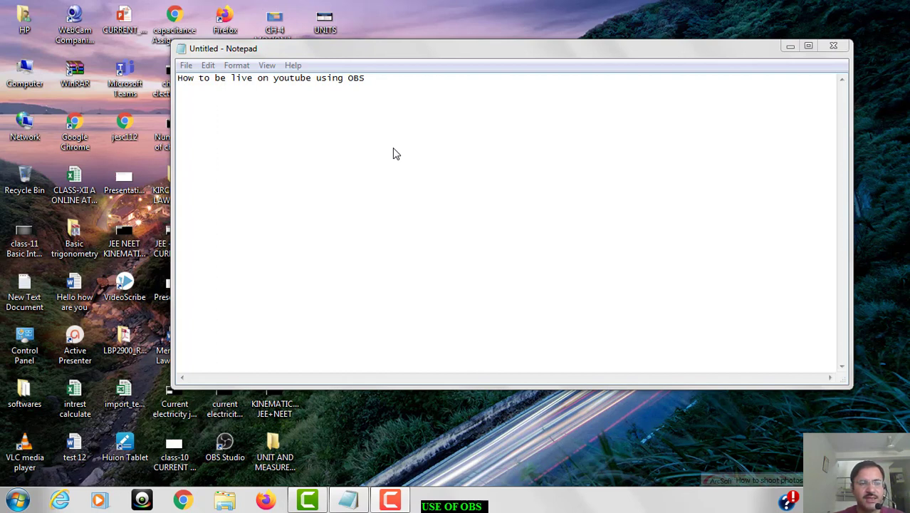
# Launch Google Chrome from its desktop shortcut and reach YouTube through the Google apps grid
pyautogui.click(71, 140)
pyautogui.click(74, 138)
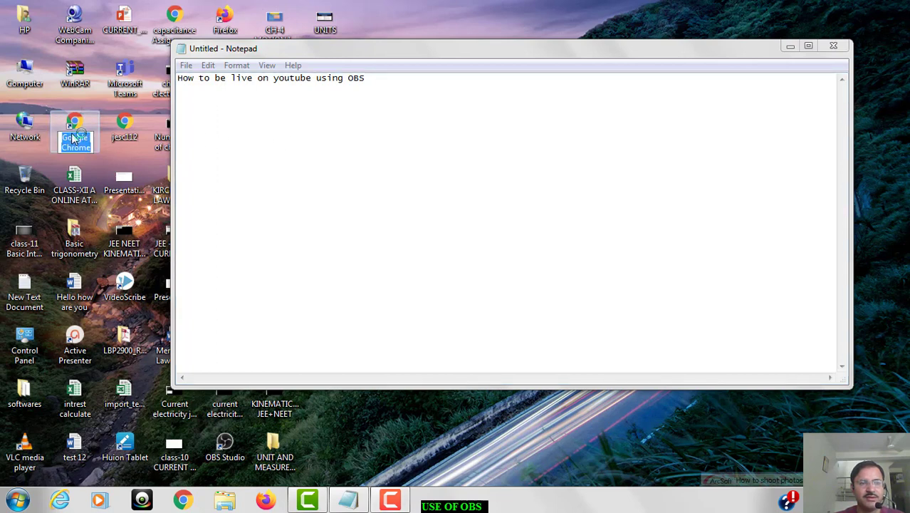
pyautogui.doubleClick(76, 132)
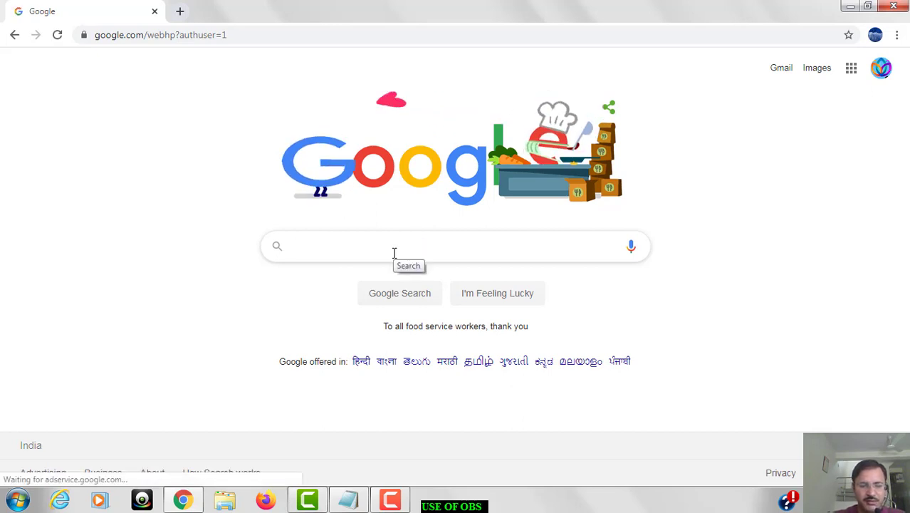
pyautogui.click(851, 69)
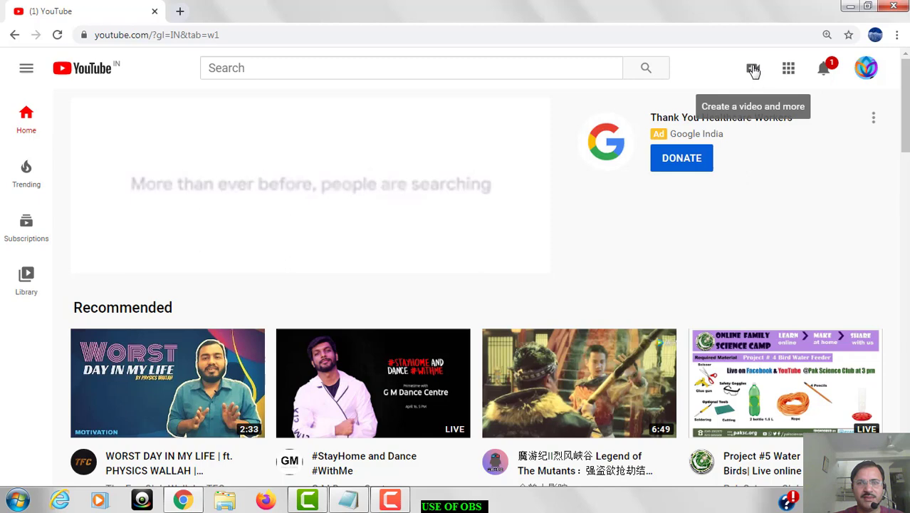
# Choose Go live from YouTube's Create menu to reach YouTube Studio live streaming
pyautogui.click(754, 70)
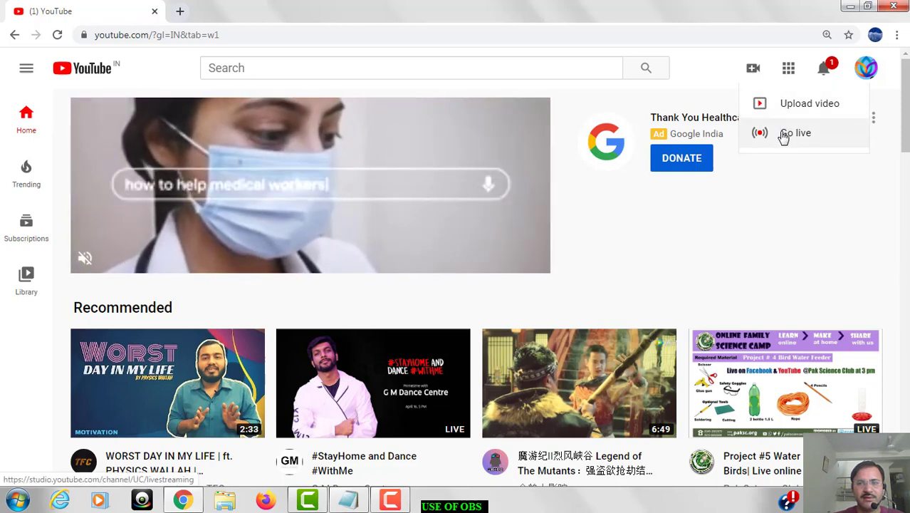
pyautogui.click(783, 133)
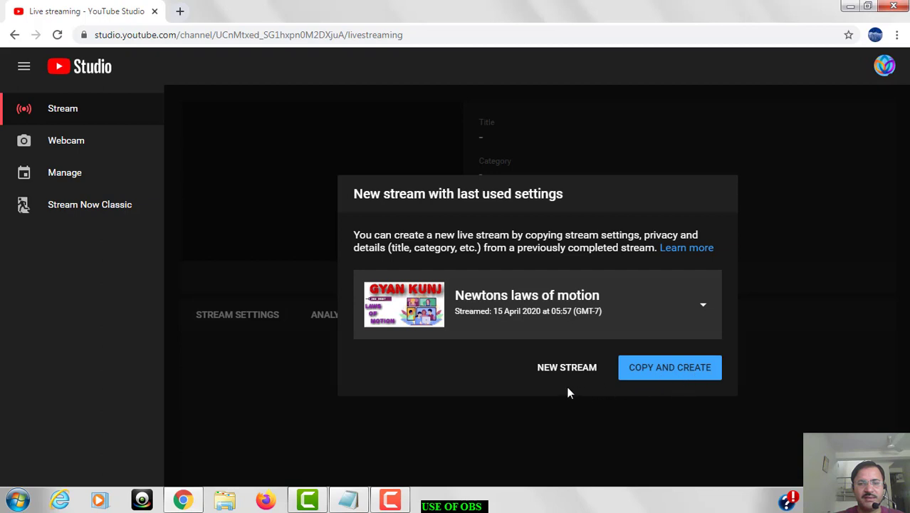
# Create a new stream with title 'JEE AND NEET CRASH COURSE' and description 'LAWS OF MOTION'
pyautogui.click(572, 371)
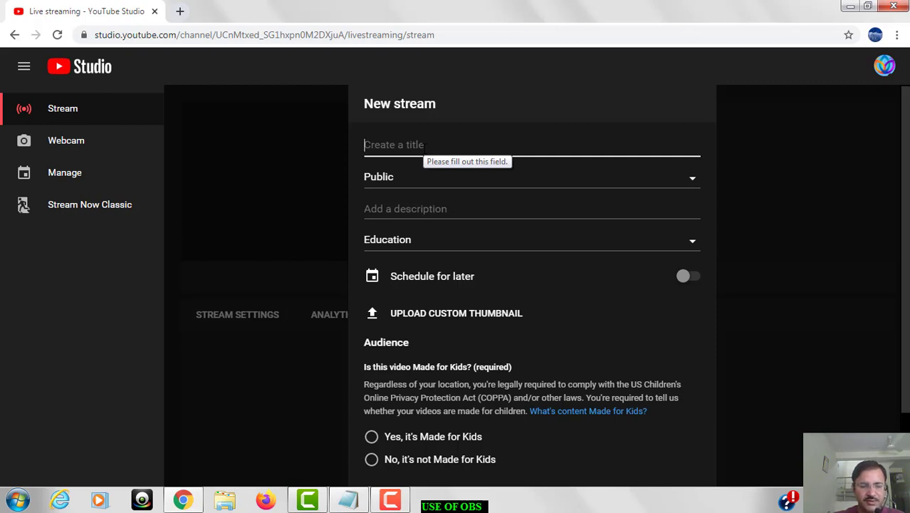
pyautogui.write('JEE')
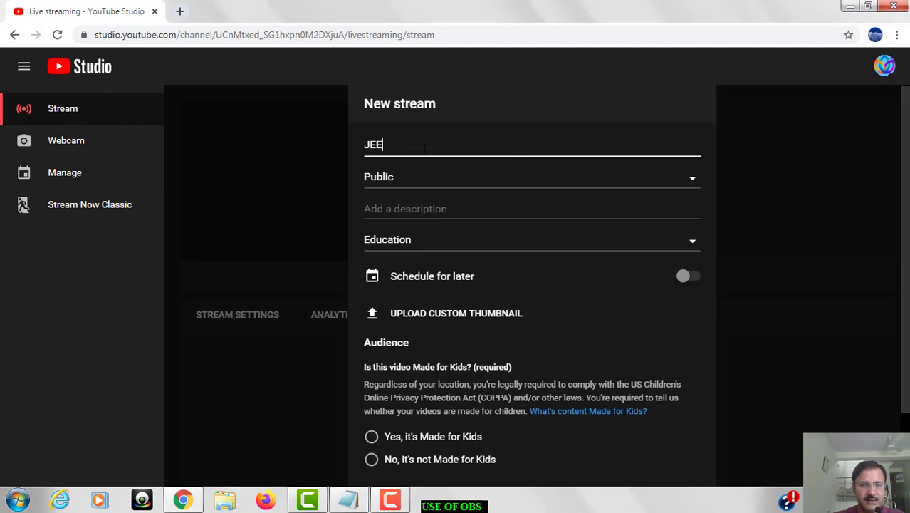
pyautogui.write(' AND N')
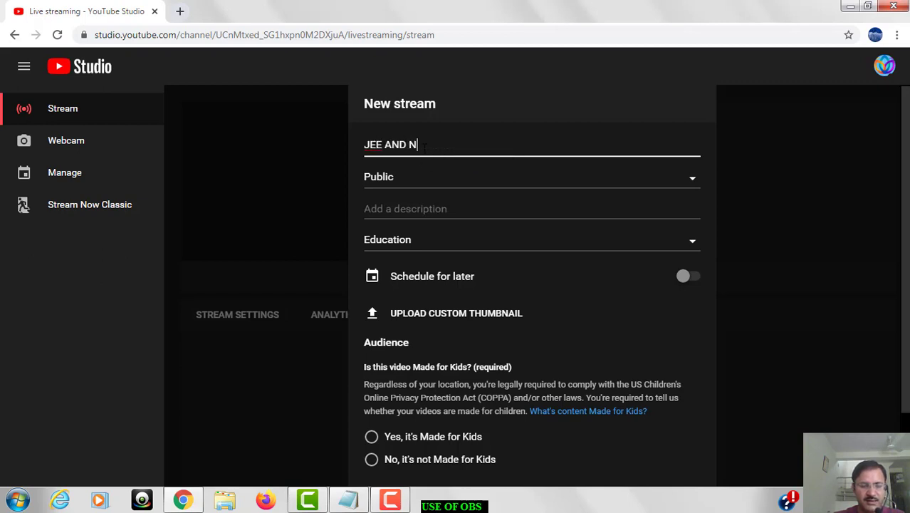
pyautogui.write('EET')
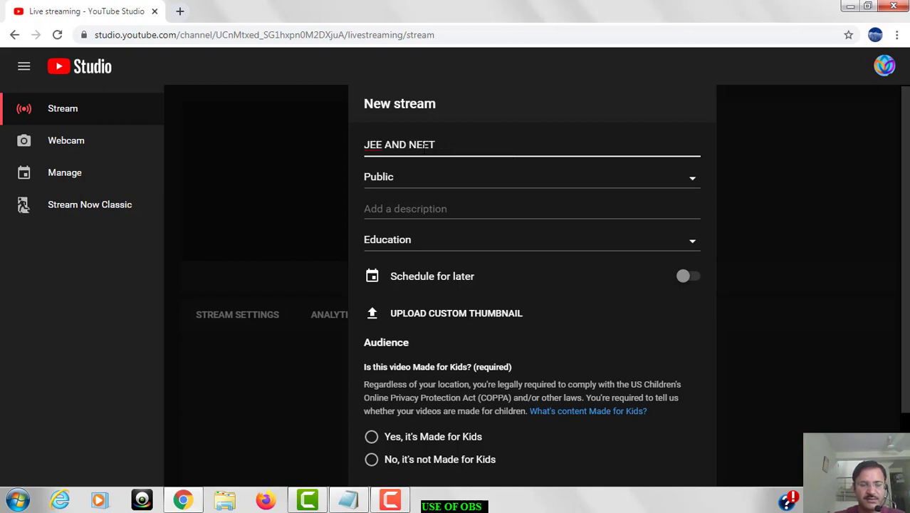
pyautogui.write(' CRASH')
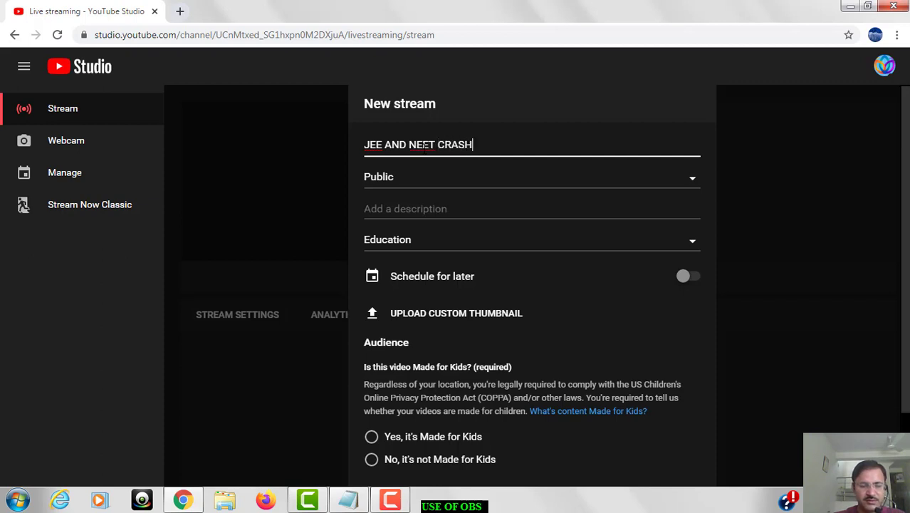
pyautogui.write(' COURSE')
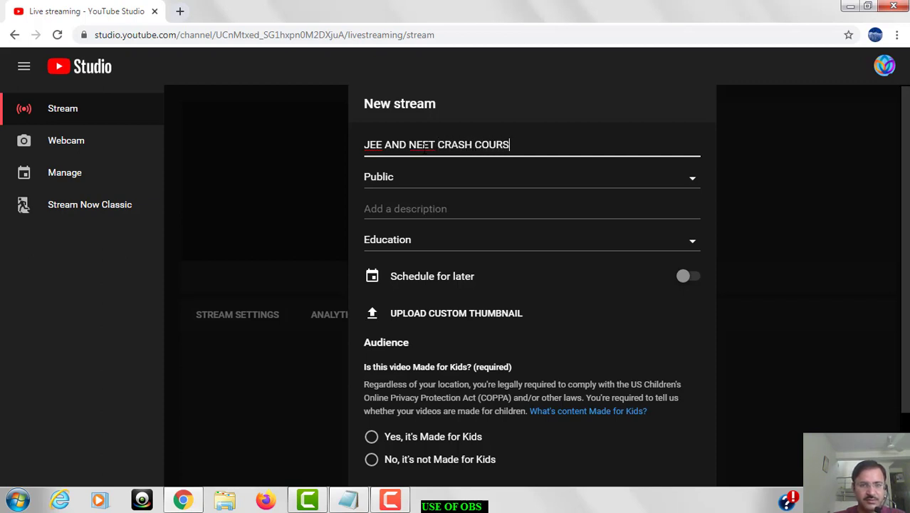
pyautogui.click(408, 213)
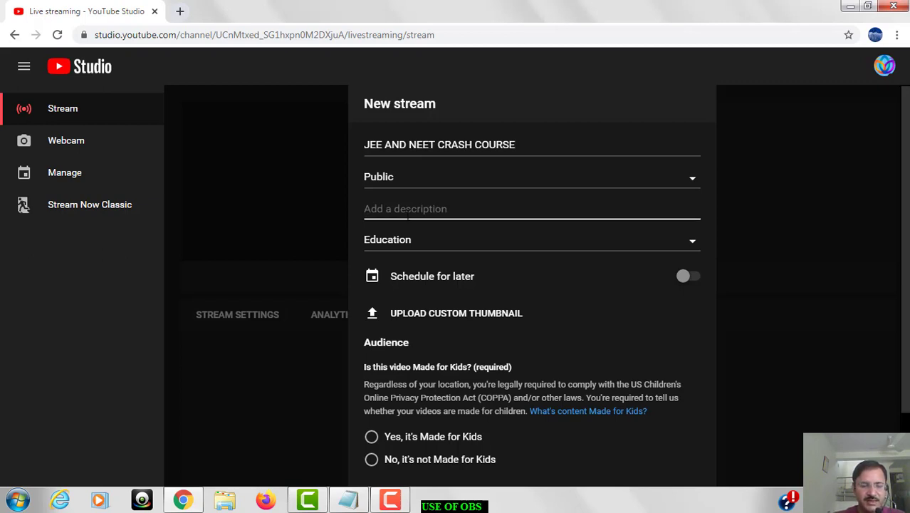
pyautogui.write('LAWS O')
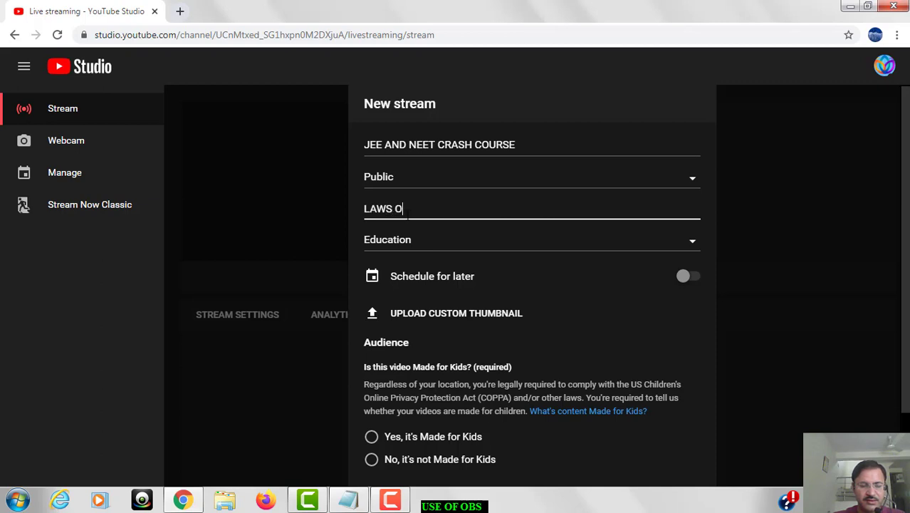
pyautogui.write('F MOTION')
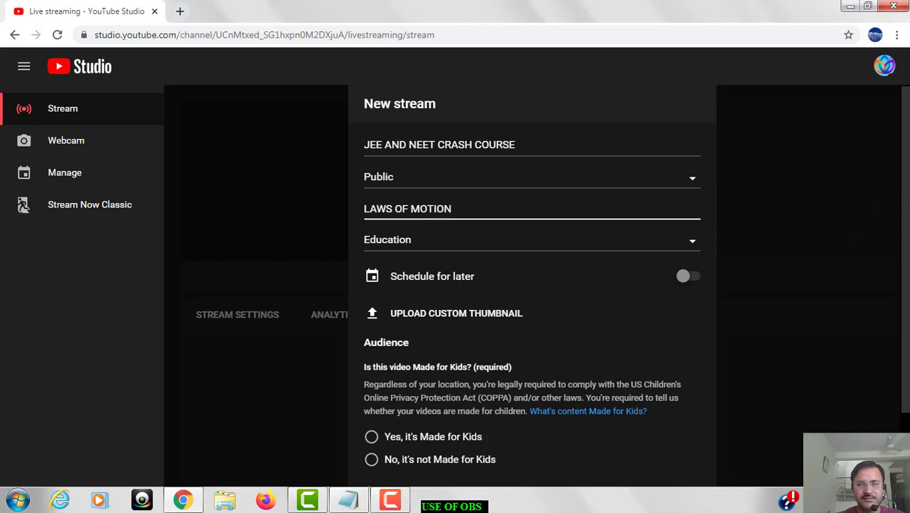
# Select 'No, it's not Made for Kids' and create the stream
pyautogui.scroll(-2, 532, 285)
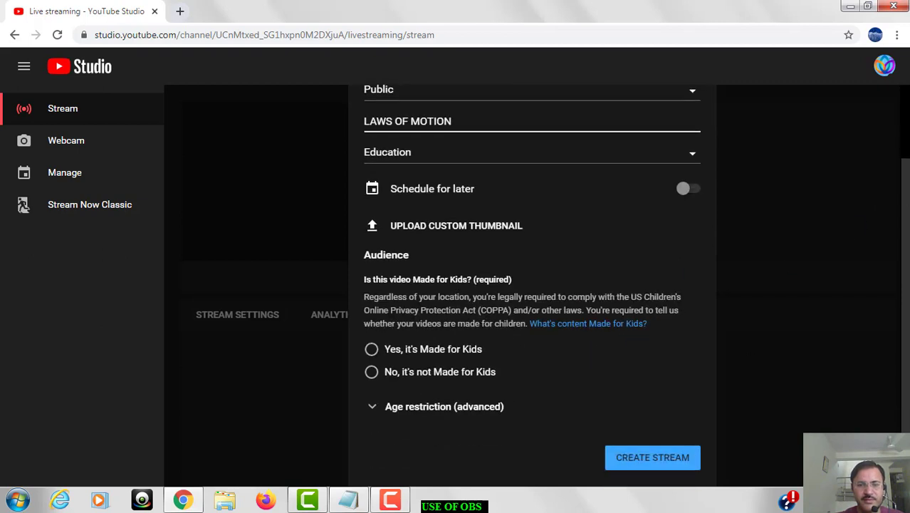
pyautogui.click(372, 373)
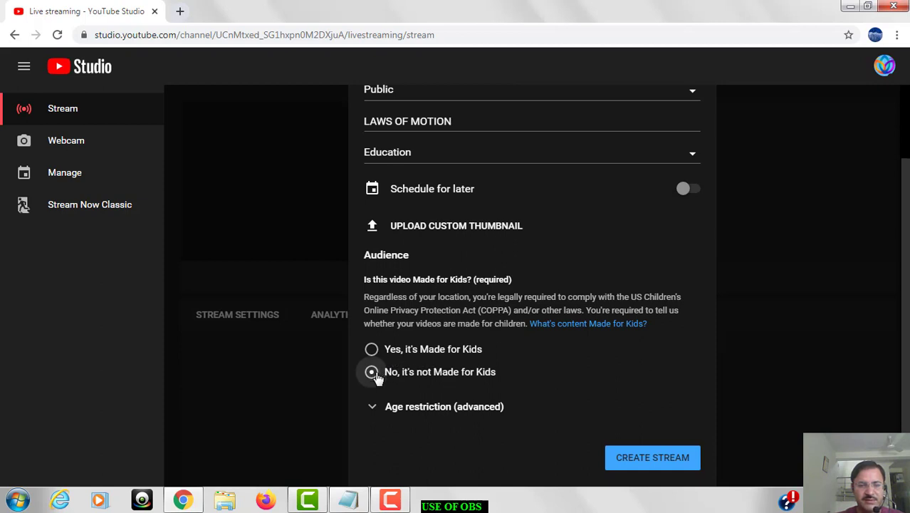
pyautogui.click(649, 458)
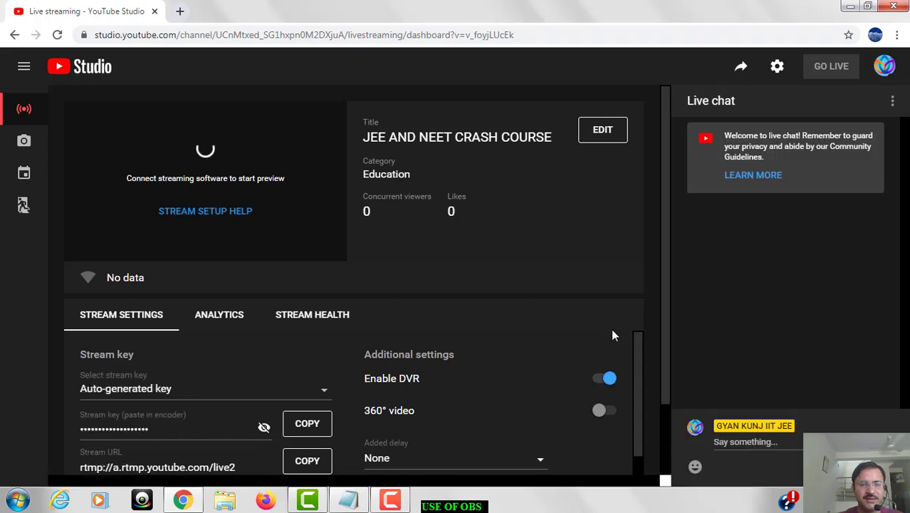
# Copy the stream key from the stream settings and minimize Chrome
pyautogui.scroll(-2, 635, 384)
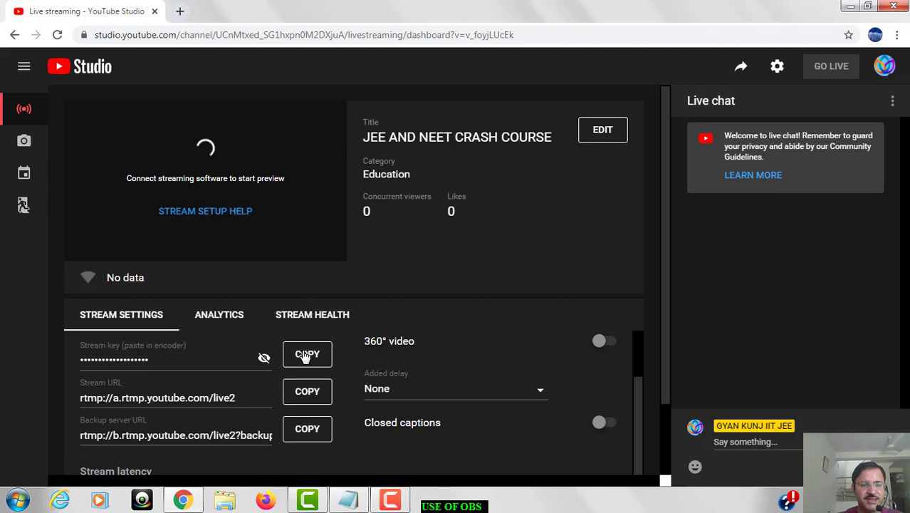
pyautogui.click(305, 356)
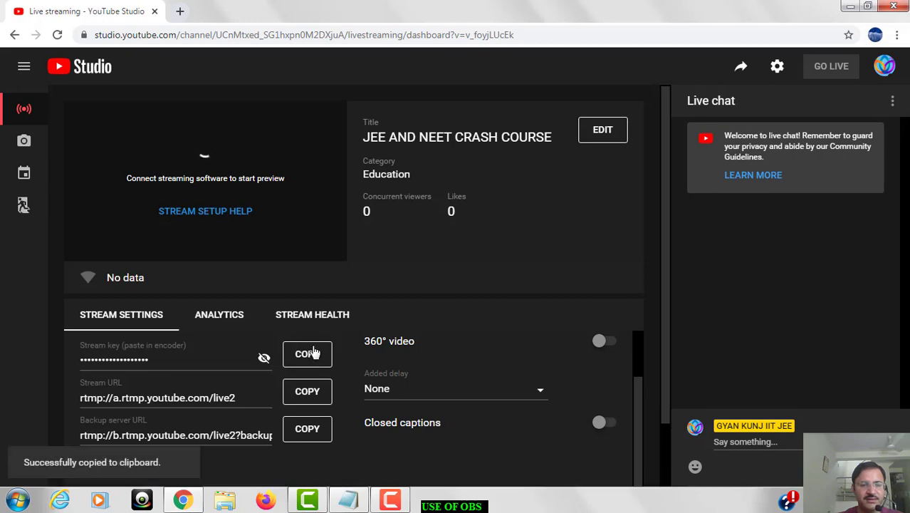
pyautogui.click(850, 6)
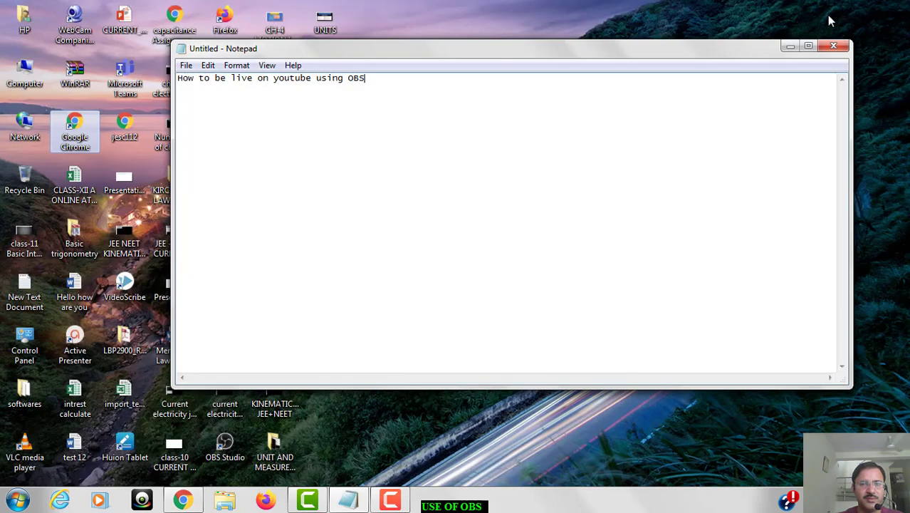
# Minimize Notepad and launch OBS Studio from its desktop shortcut
pyautogui.click(791, 47)
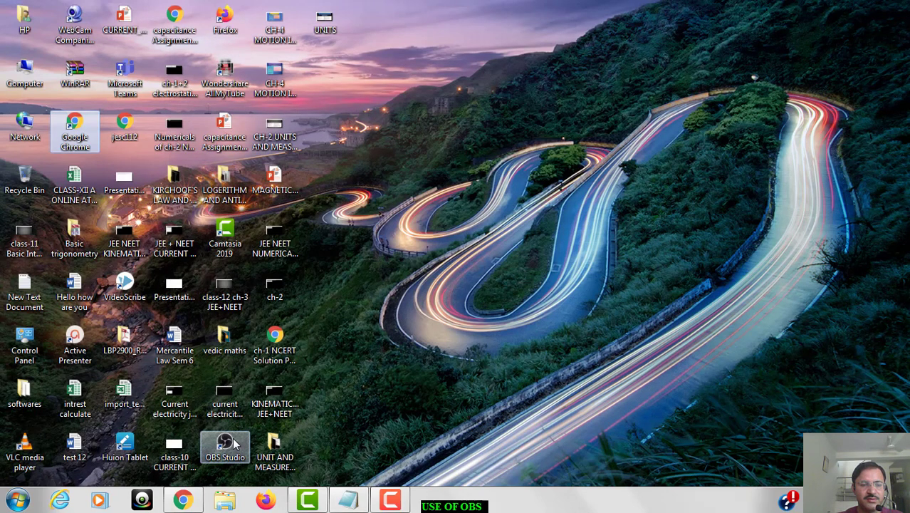
pyautogui.click(234, 443)
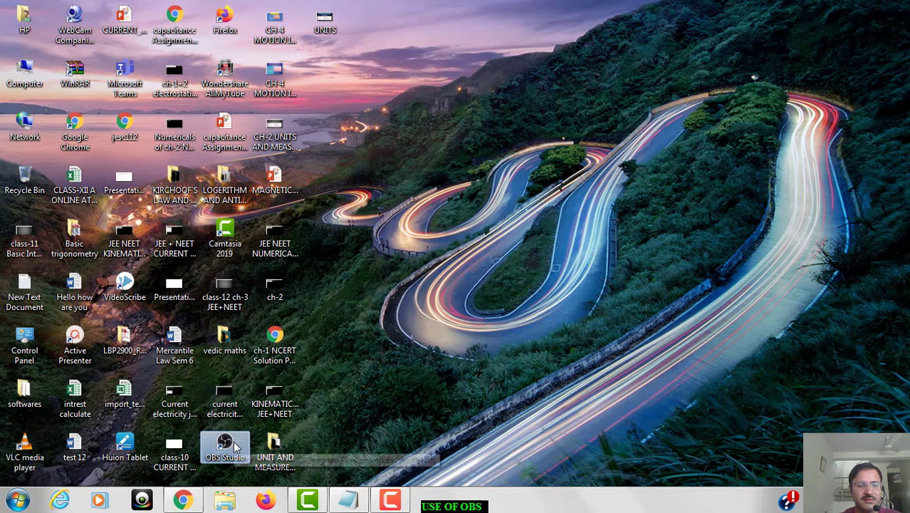
pyautogui.doubleClick(225, 447)
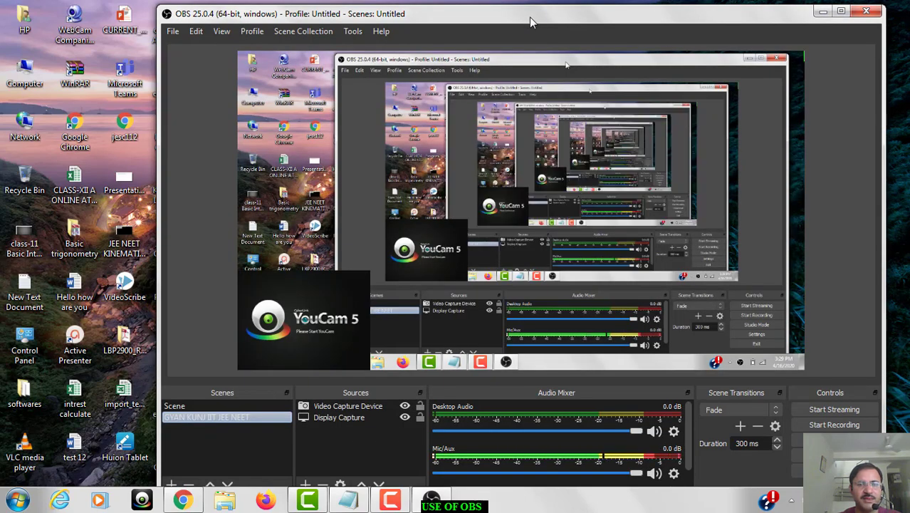
# Reposition the OBS window and add a Video Capture Device source for the webcam
pyautogui.moveTo(545, 19); pyautogui.dragTo(404, 17)
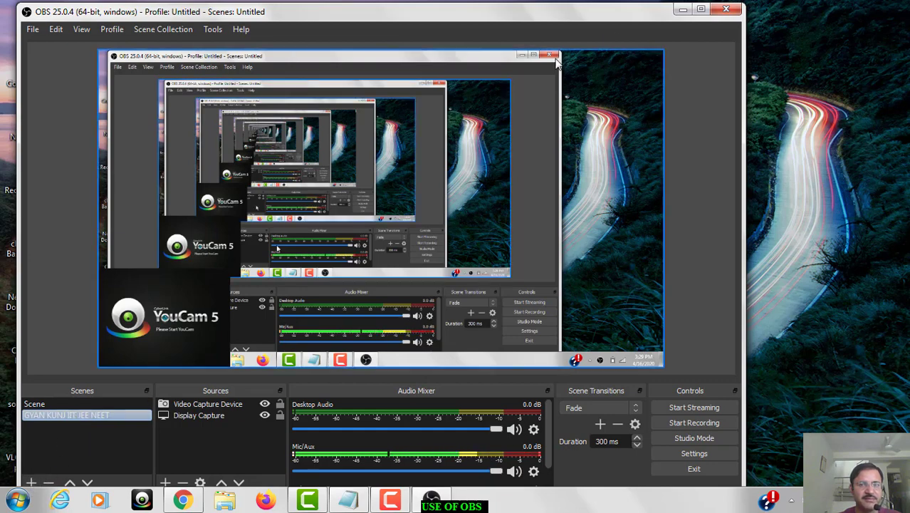
pyautogui.moveTo(618, 15); pyautogui.dragTo(625, 13)
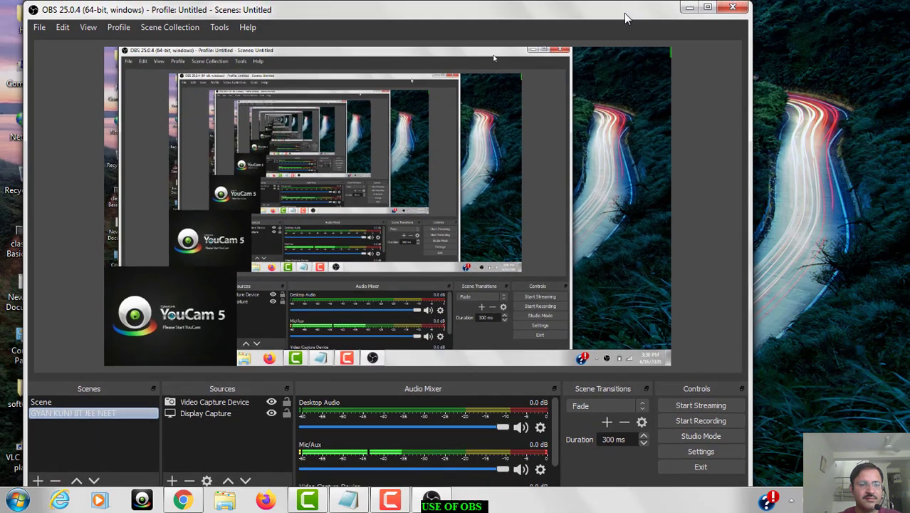
pyautogui.click(172, 482)
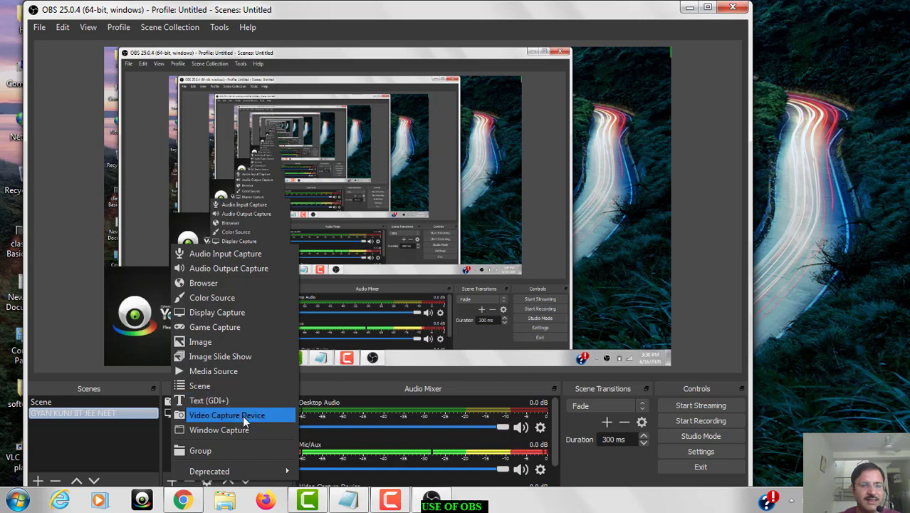
pyautogui.click(781, 184)
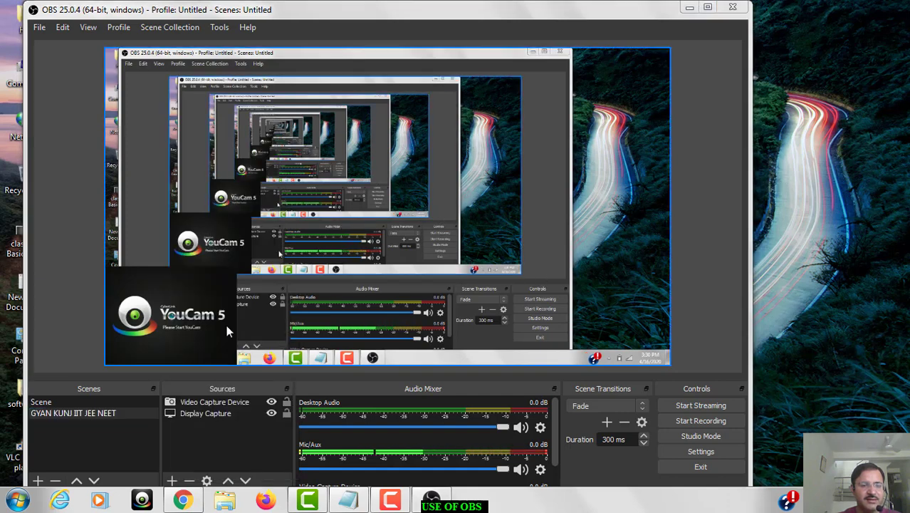
# Check the webcam and Display Capture items in the preview, then deselect them
pyautogui.click(205, 302)
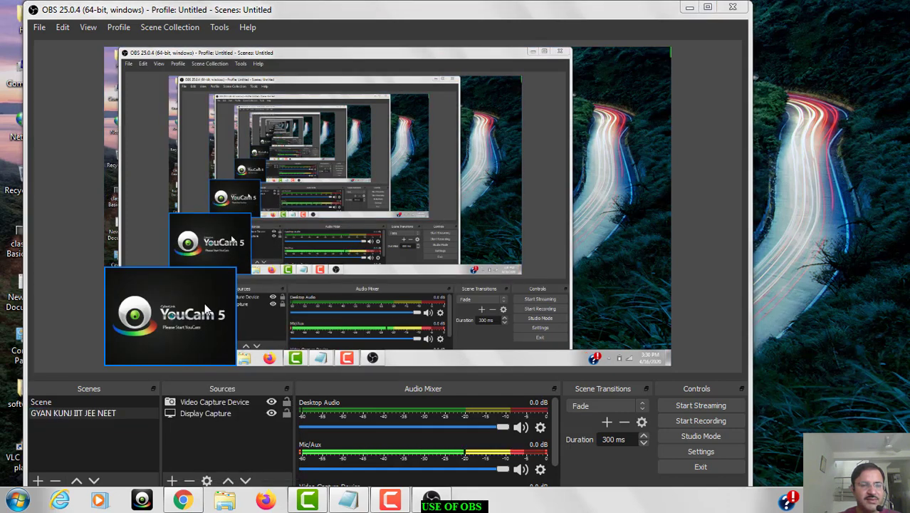
pyautogui.click(417, 190)
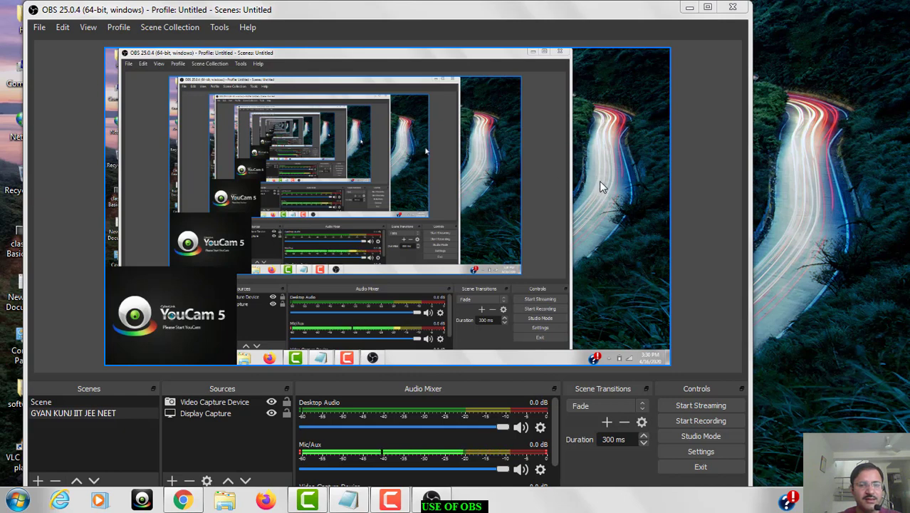
pyautogui.click(727, 229)
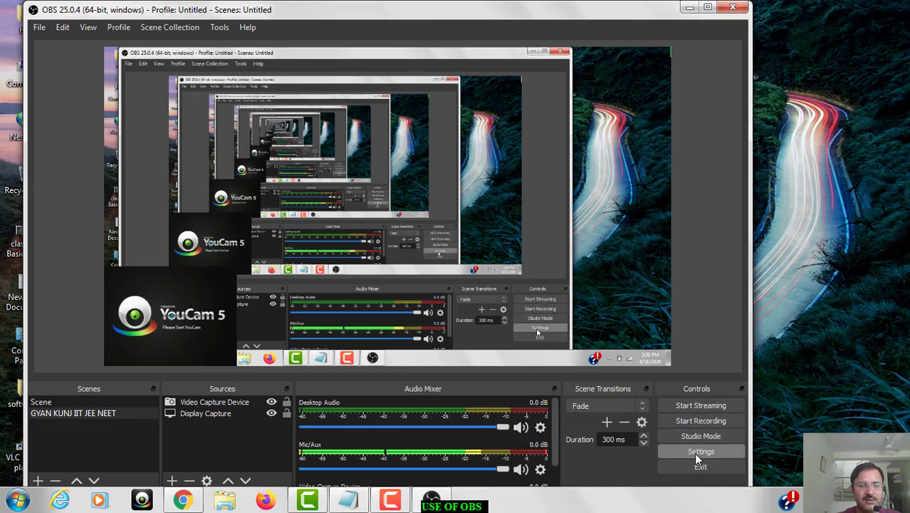
# Enter the copied stream key in OBS Stream settings for YouTube and apply the change
pyautogui.click(697, 454)
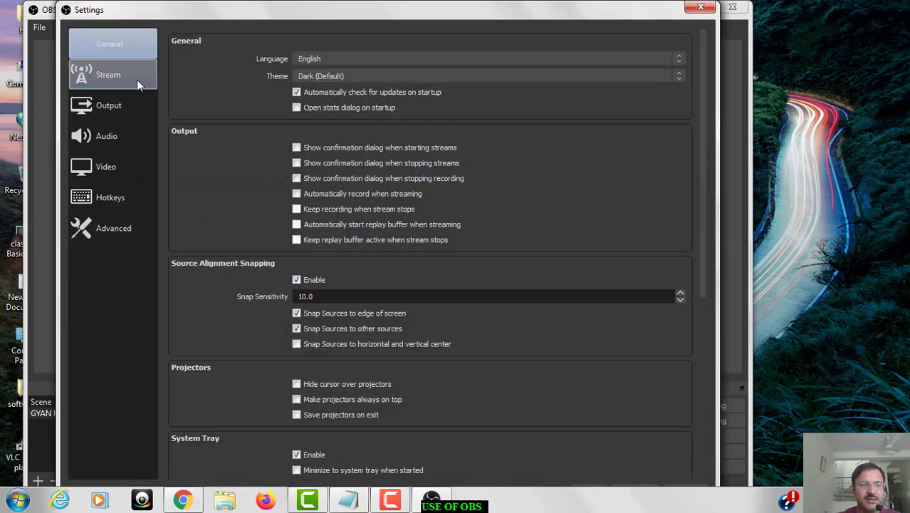
pyautogui.click(128, 75)
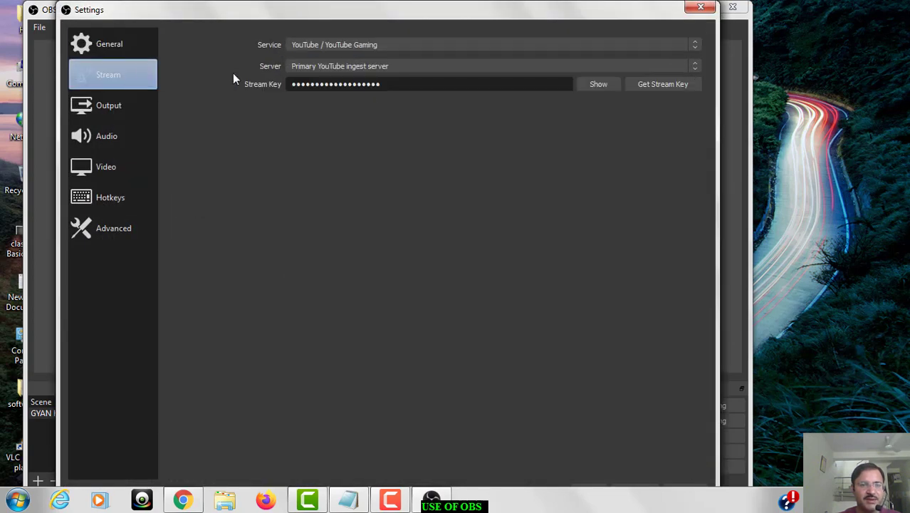
pyautogui.moveTo(400, 79); pyautogui.dragTo(280, 79)
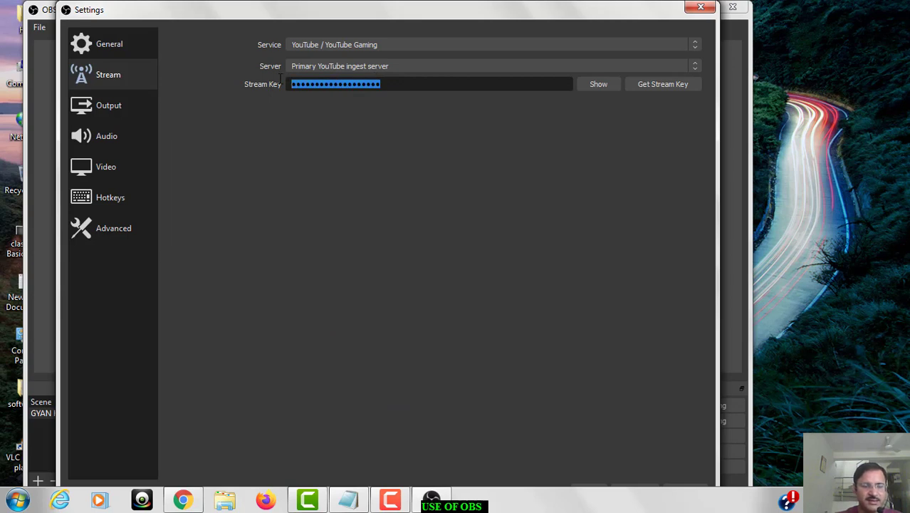
pyautogui.click(281, 80)
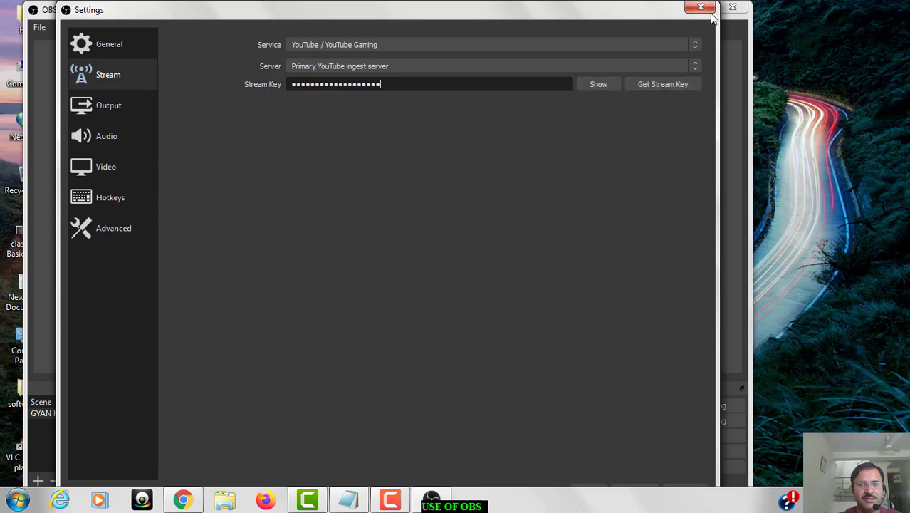
pyautogui.moveTo(662, 6); pyautogui.dragTo(662, 6)
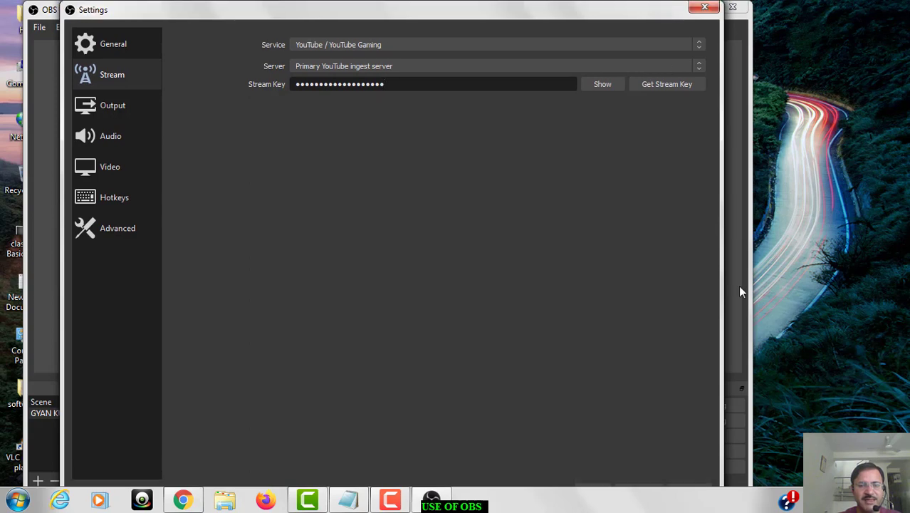
pyautogui.click(688, 489)
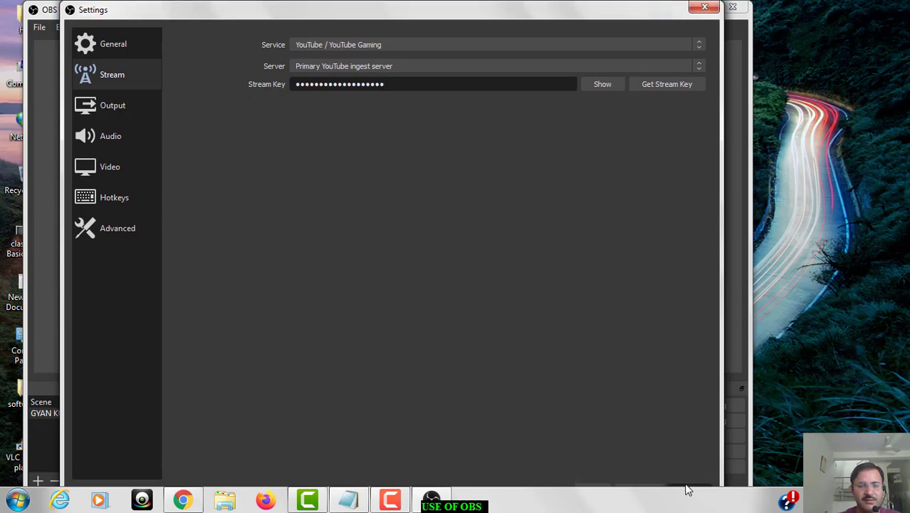
pyautogui.click(602, 490)
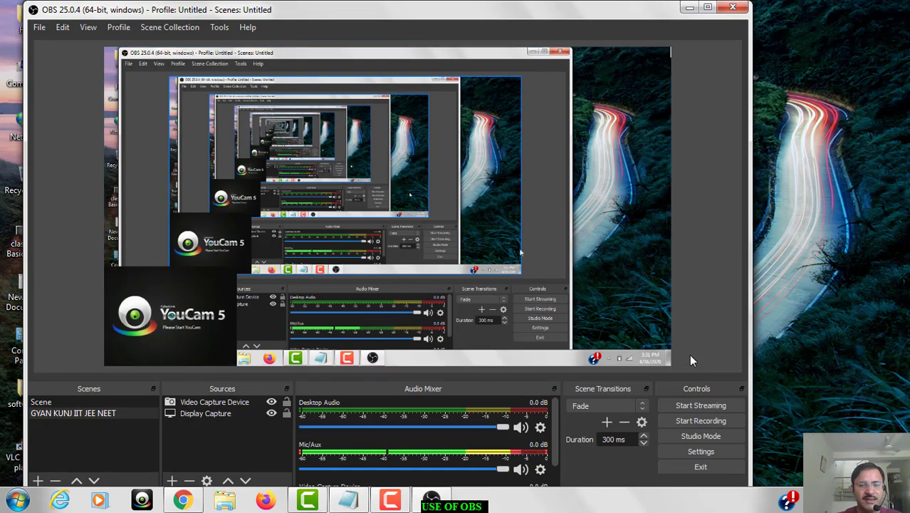
# Start streaming in OBS and switch to the YouTube Studio window in Chrome
pyautogui.click(679, 404)
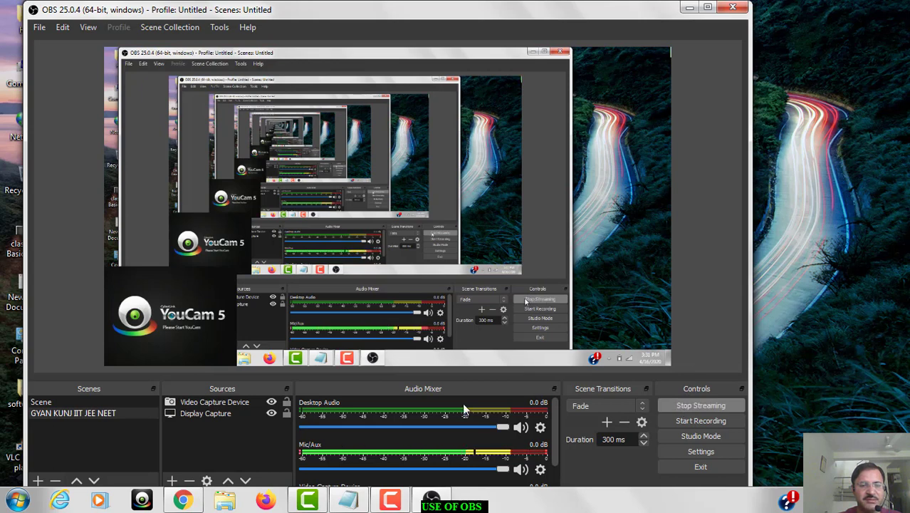
pyautogui.click(184, 501)
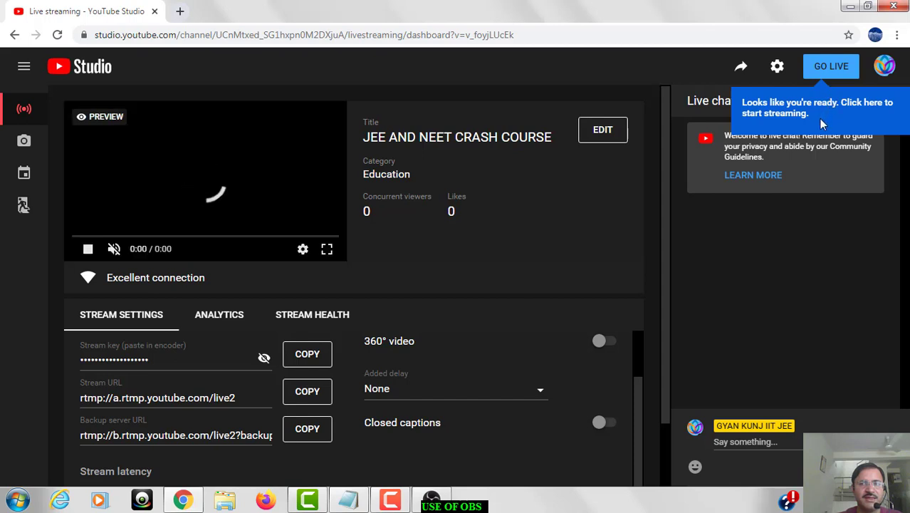
# Click GO LIVE once the preview connects to broadcast 'JEE AND NEET CRASH COURSE'
pyautogui.click(829, 68)
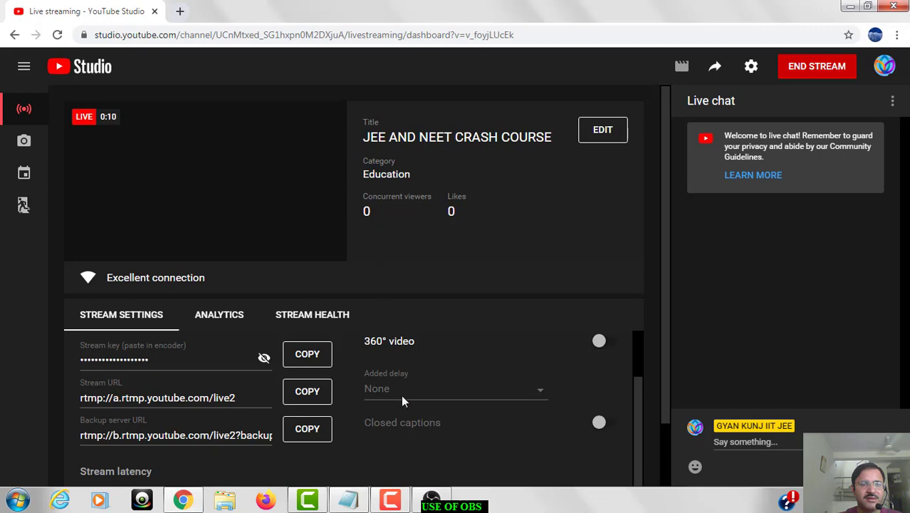
pyautogui.moveTo(432, 498)
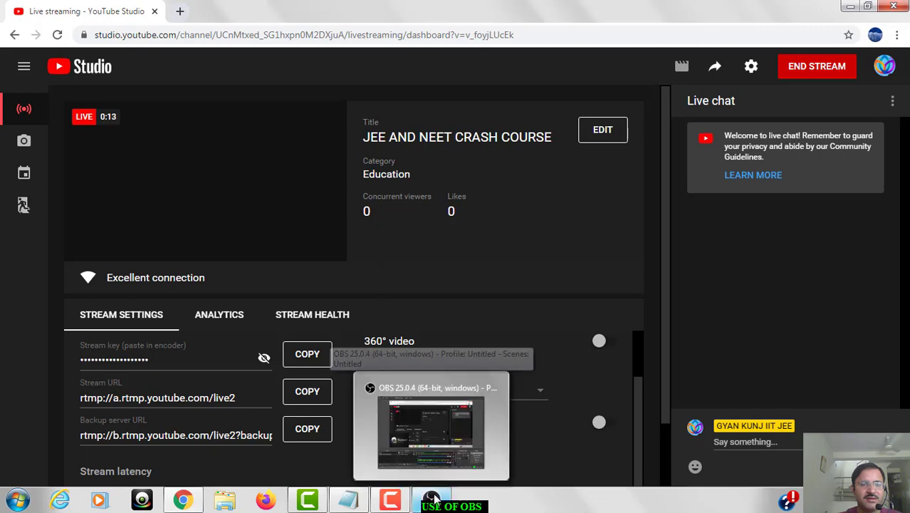
pyautogui.click(432, 411)
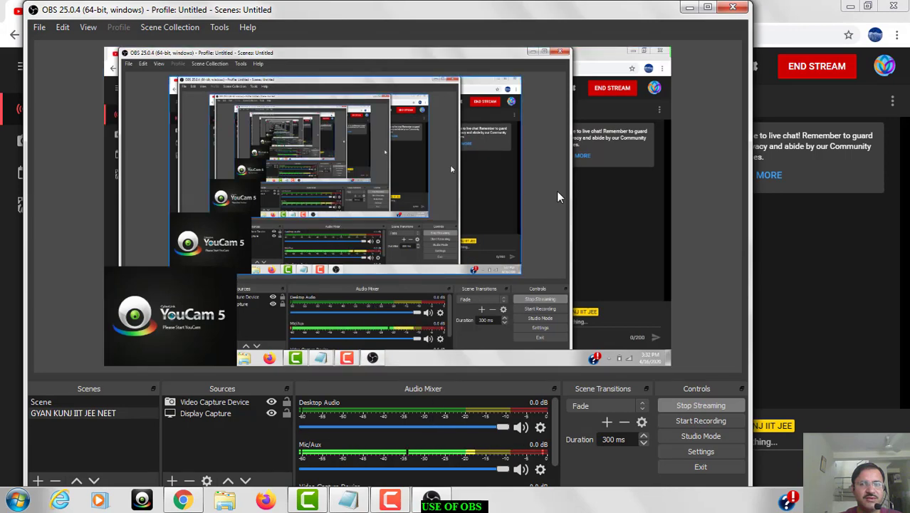
pyautogui.click(690, 8)
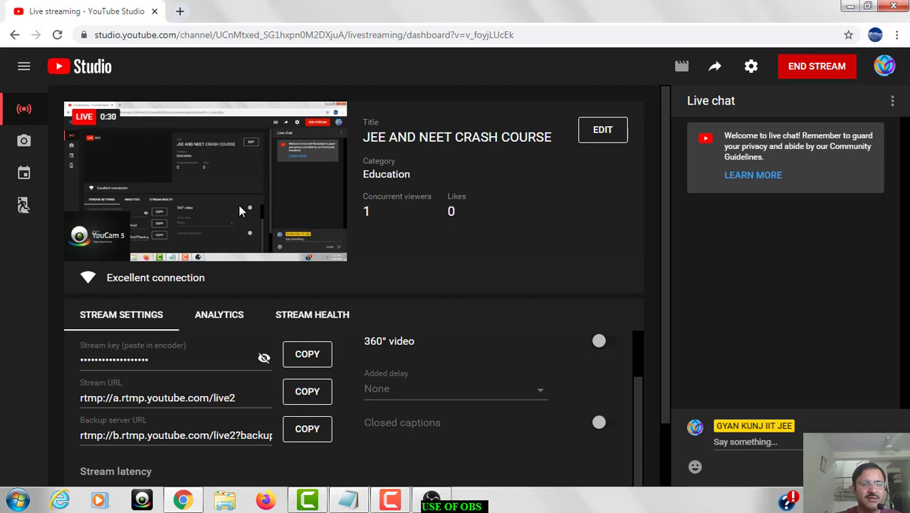
pyautogui.moveTo(153, 214)
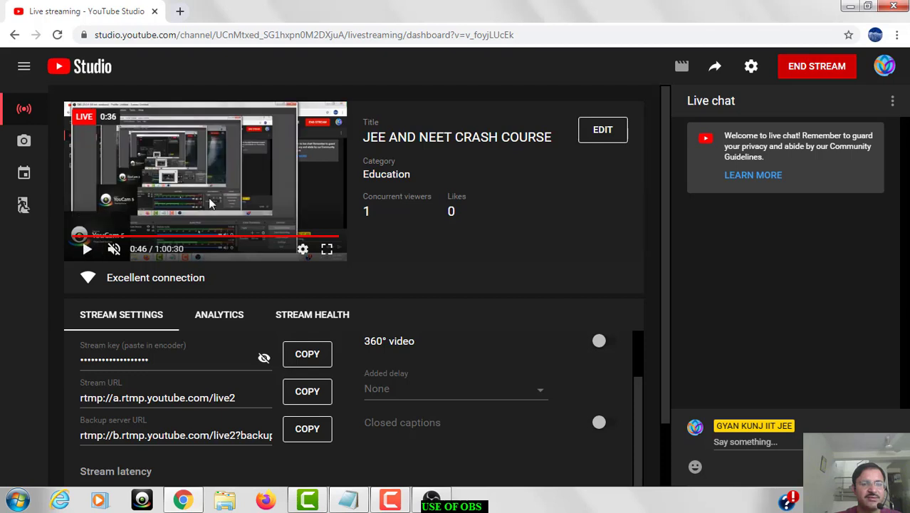
# End and confirm the JEE AND NEET CRASH COURSE live stream, then return to OBS Studio
pyautogui.click(819, 72)
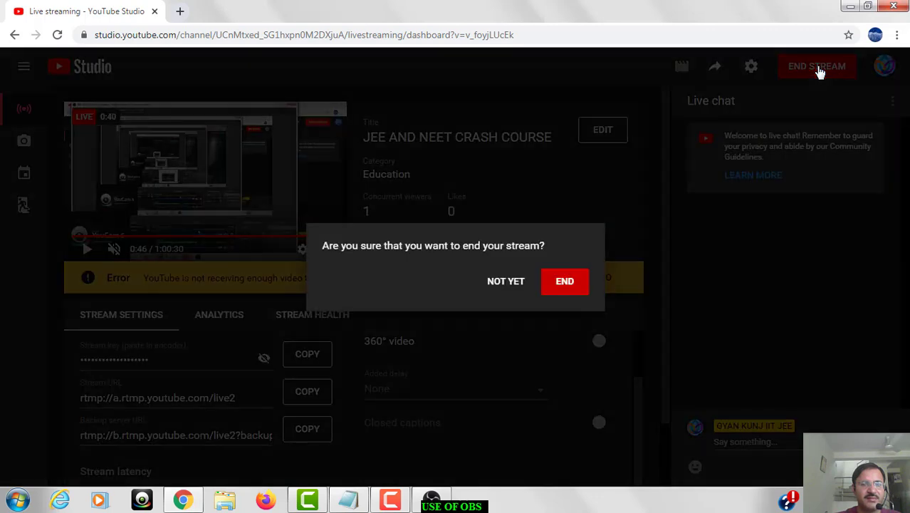
pyautogui.click(565, 286)
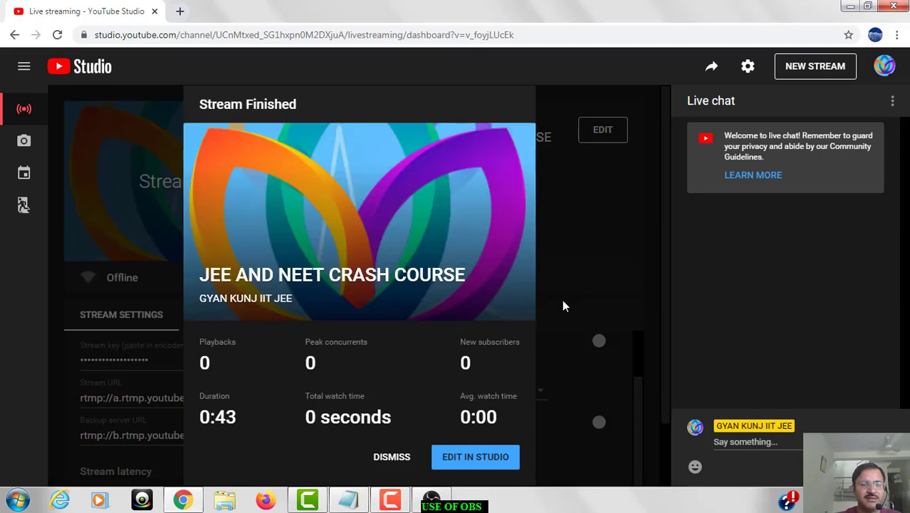
pyautogui.click(433, 500)
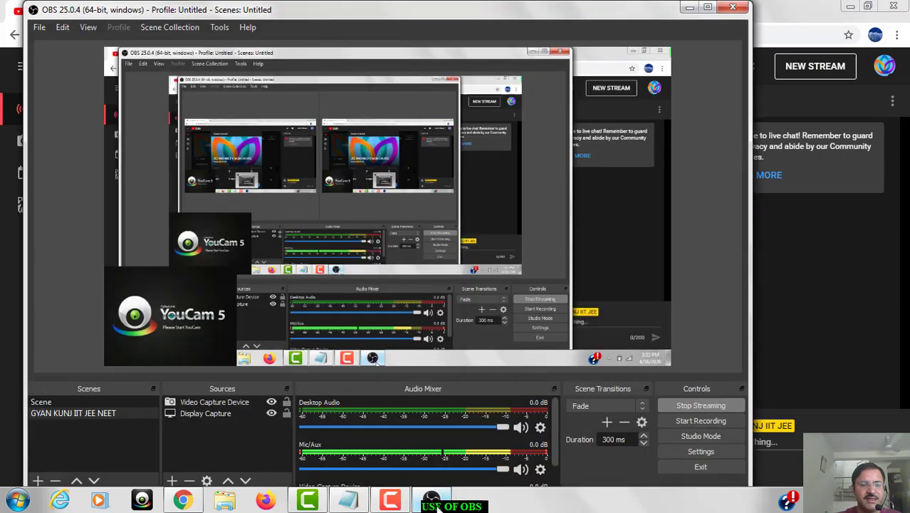
# Stop streaming in OBS, then exit OBS, answering Yes to the Exit OBS? prompt
pyautogui.click(693, 405)
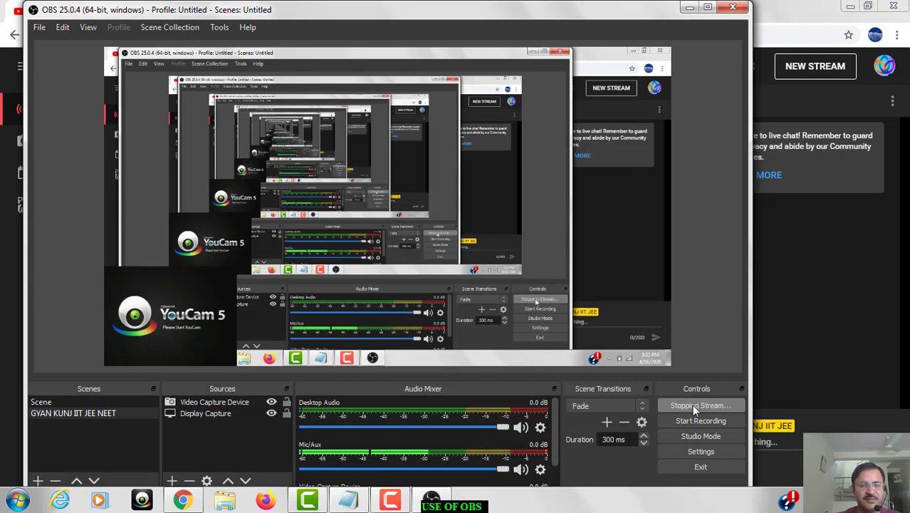
pyautogui.click(691, 467)
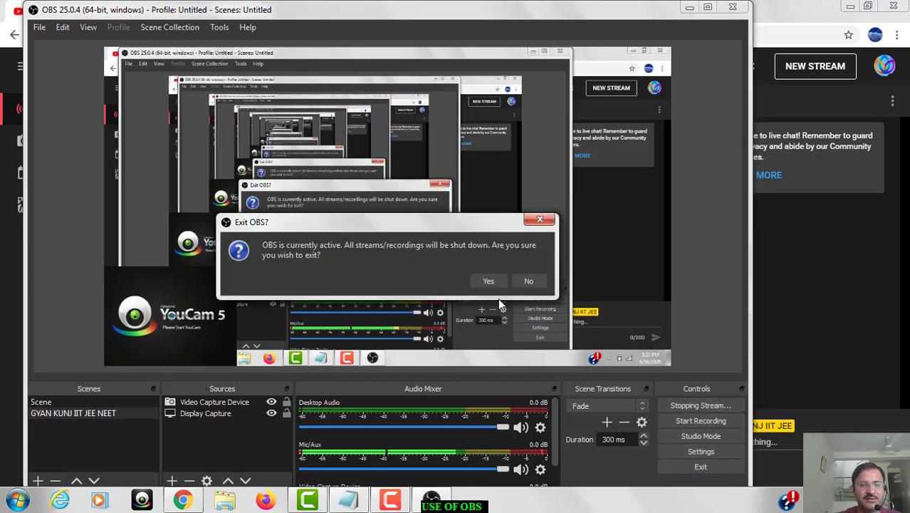
pyautogui.click(493, 280)
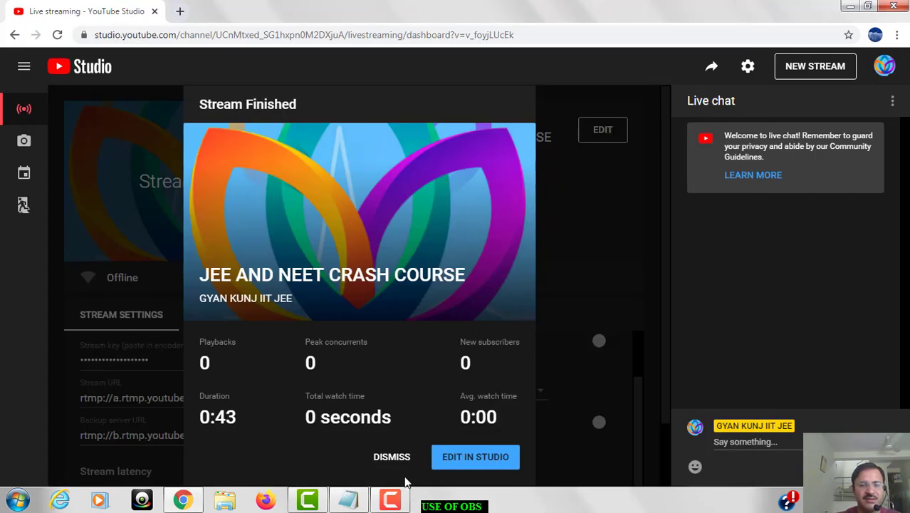
# Show the screen recorder's control panel, at 0:07:23, over the Stream Finished summary
pyautogui.click(392, 500)
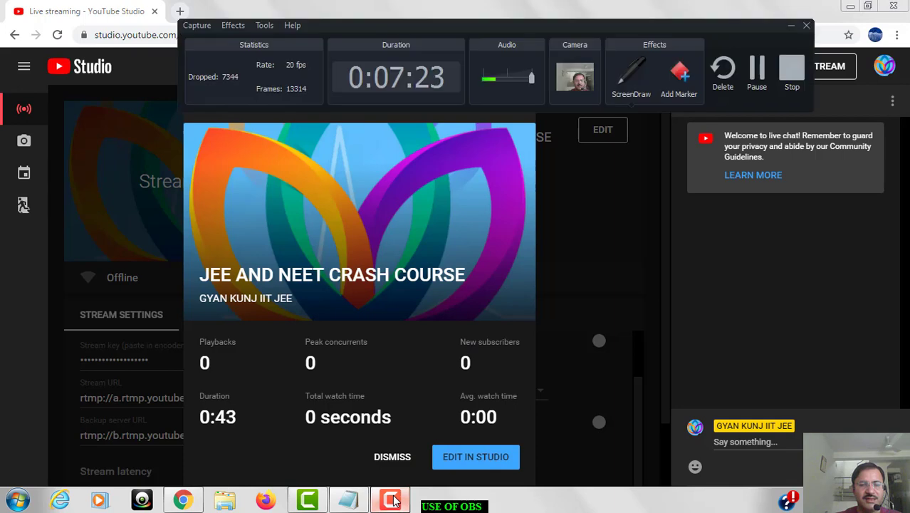